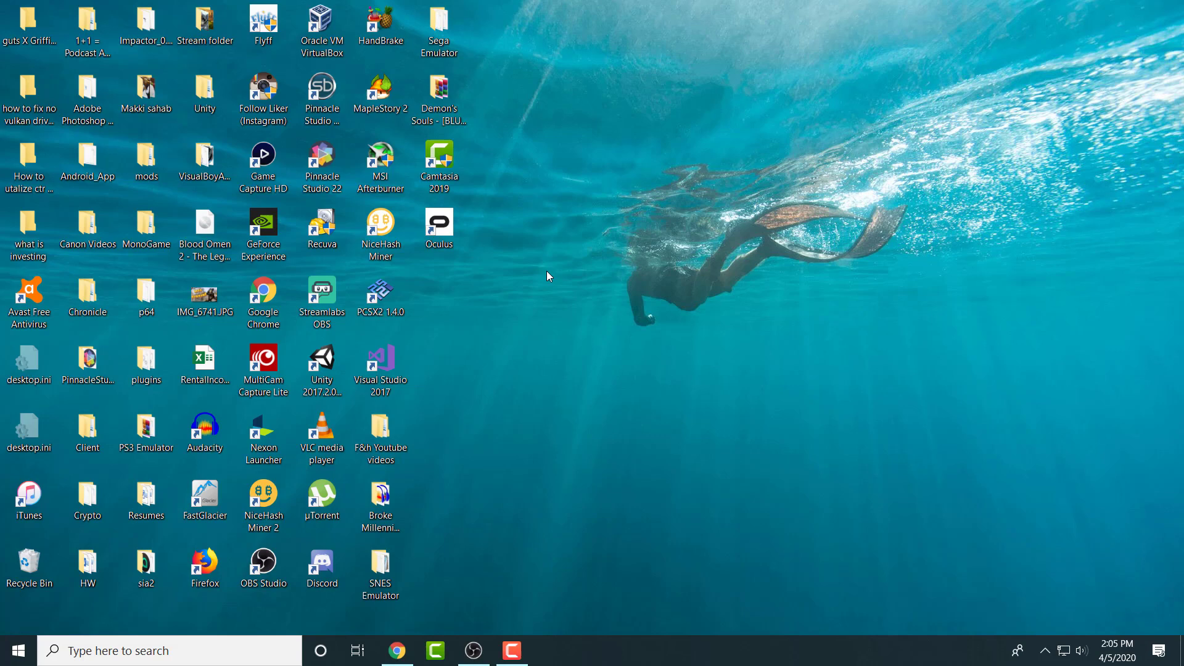
Step: Open a File Explorer window and browse This PC into the Quest's Internal shared storage
{"action": "key", "text": "super"}
{"action": "left_click", "coordinate": [897, 315]}
{"action": "key", "text": "super+e"}
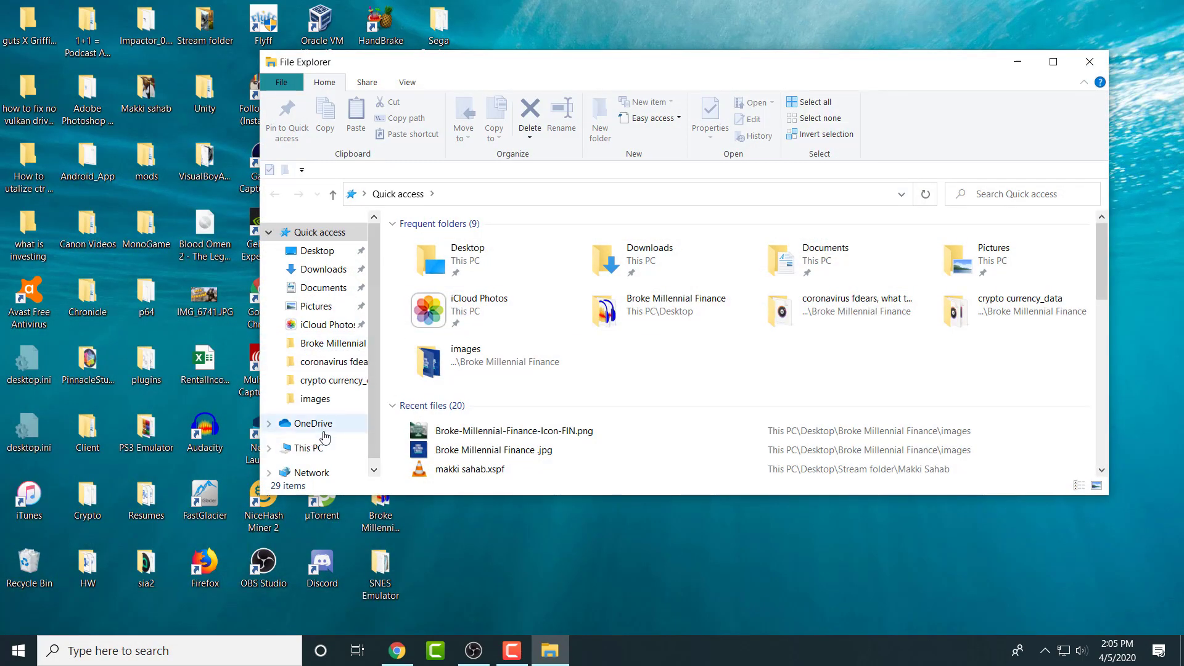
{"action": "mouse_move", "coordinate": [310, 448]}
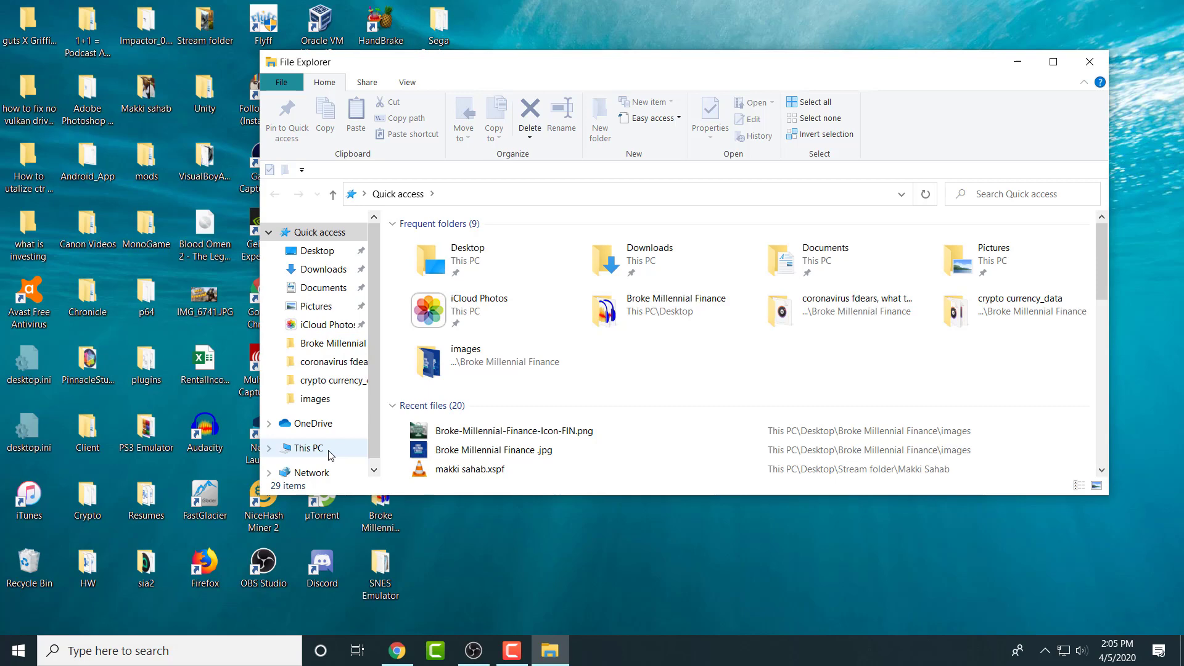
{"action": "left_click", "coordinate": [323, 447]}
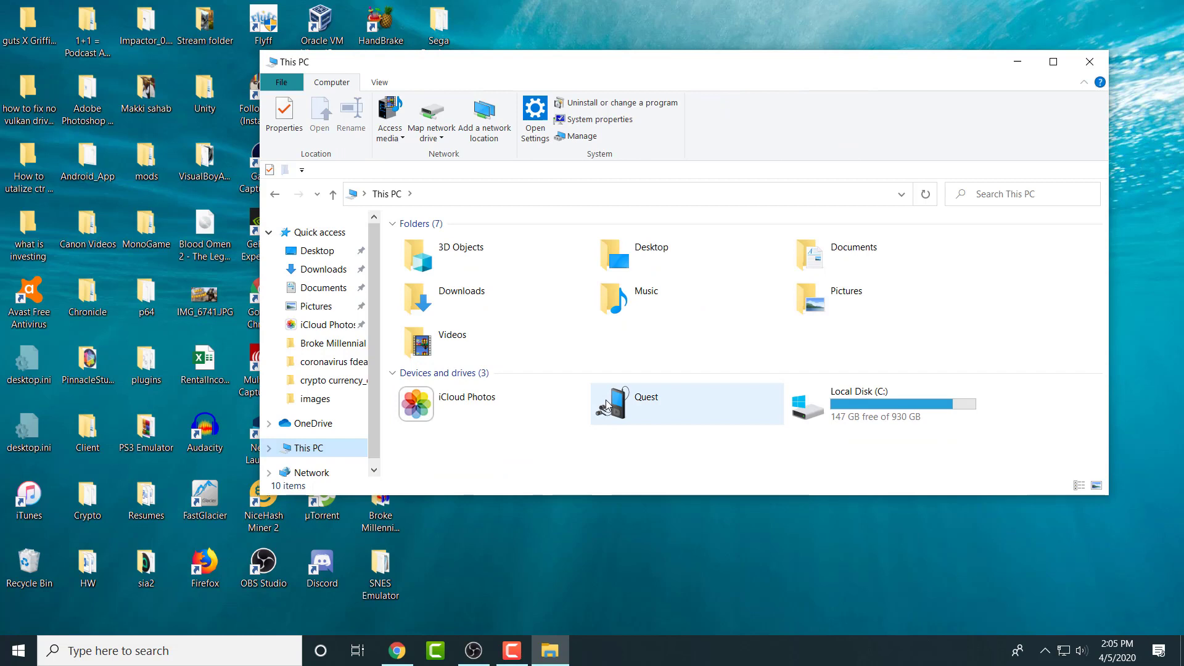
{"action": "double_click", "coordinate": [605, 401]}
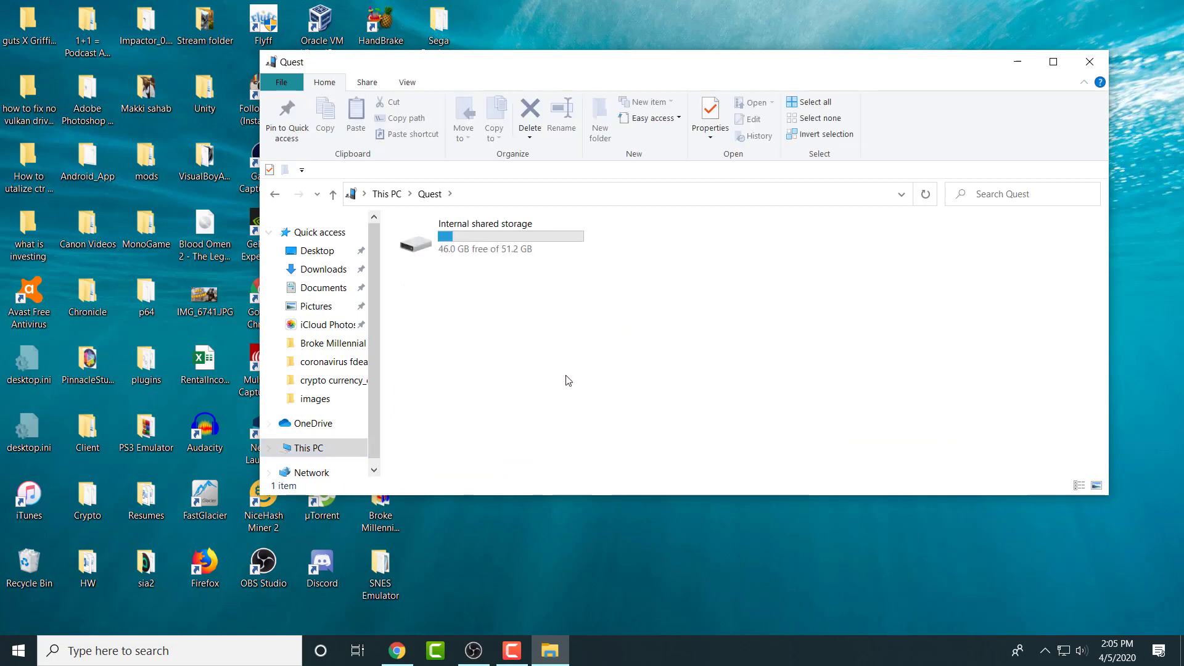
{"action": "left_click", "coordinate": [480, 236]}
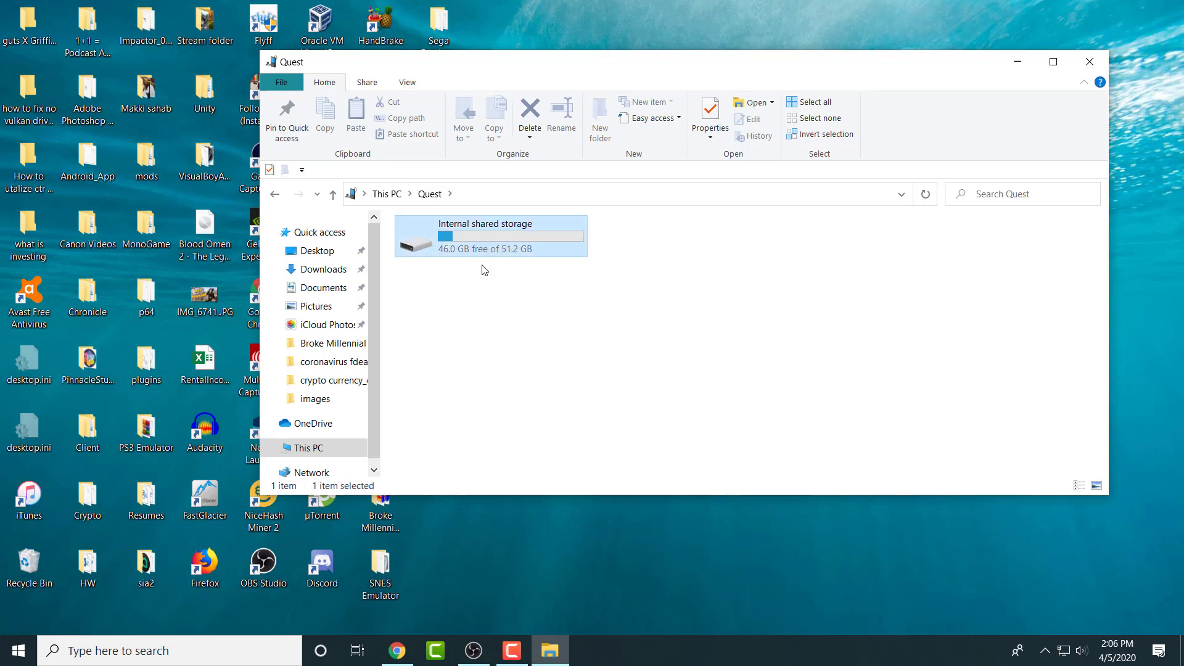
{"action": "double_click", "coordinate": [484, 248]}
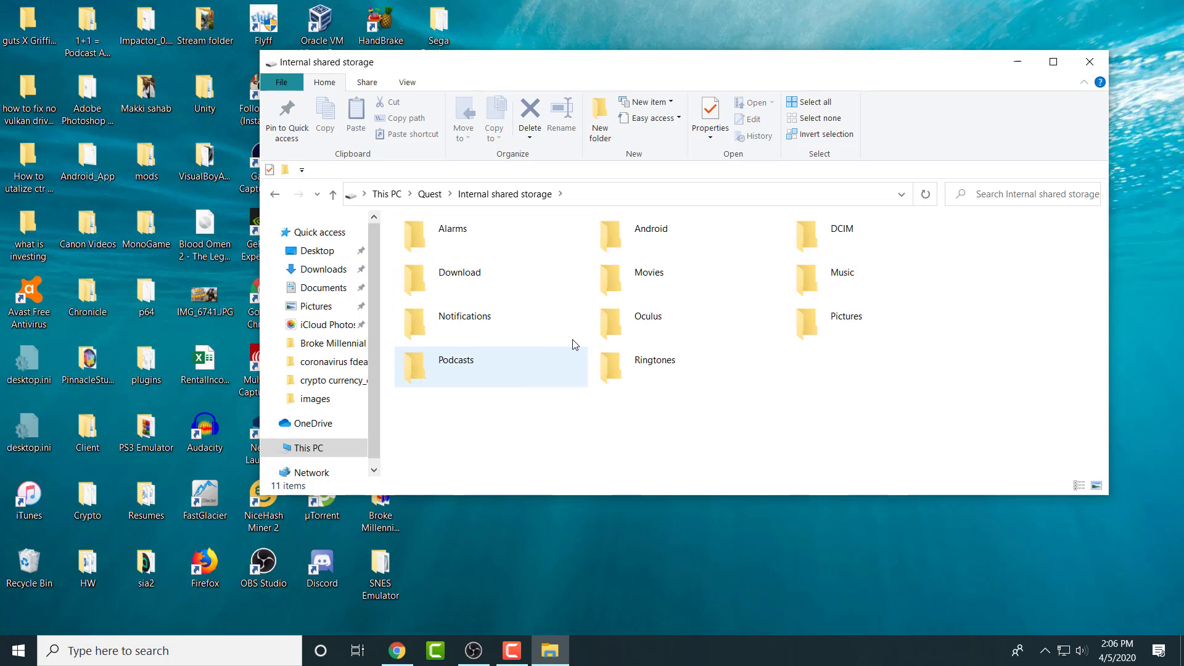
Step: Go into Oculus > VideoShots and briefly play the recorded mp4, then close the player
{"action": "double_click", "coordinate": [648, 325]}
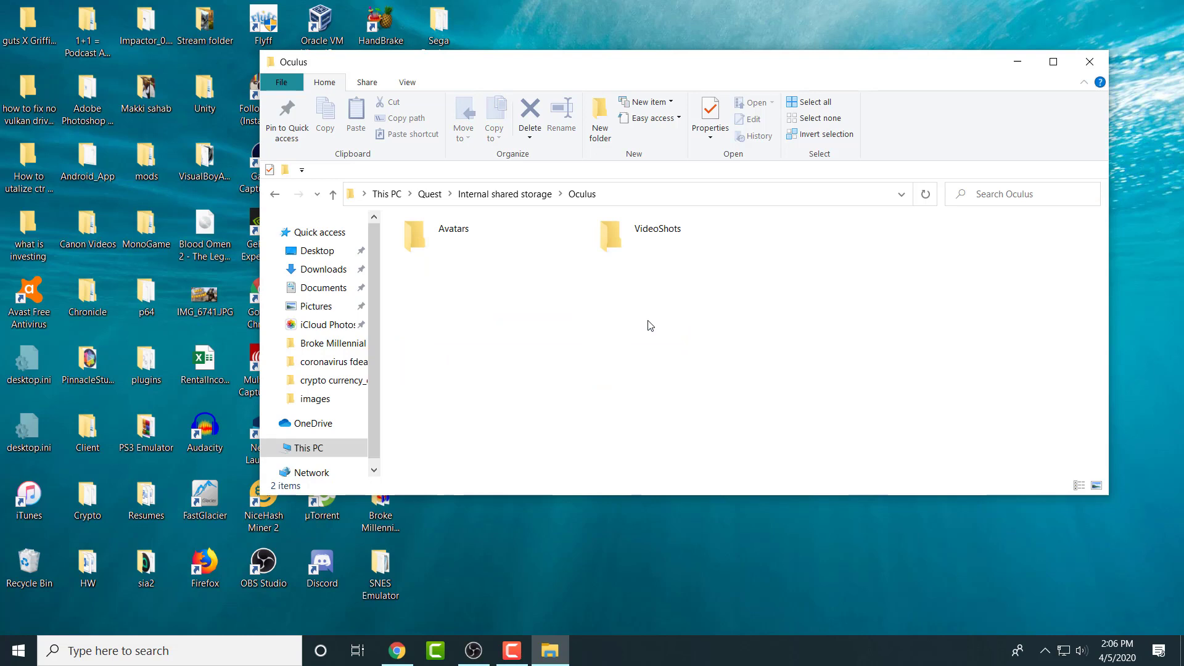
{"action": "double_click", "coordinate": [639, 238]}
{"action": "double_click", "coordinate": [501, 227]}
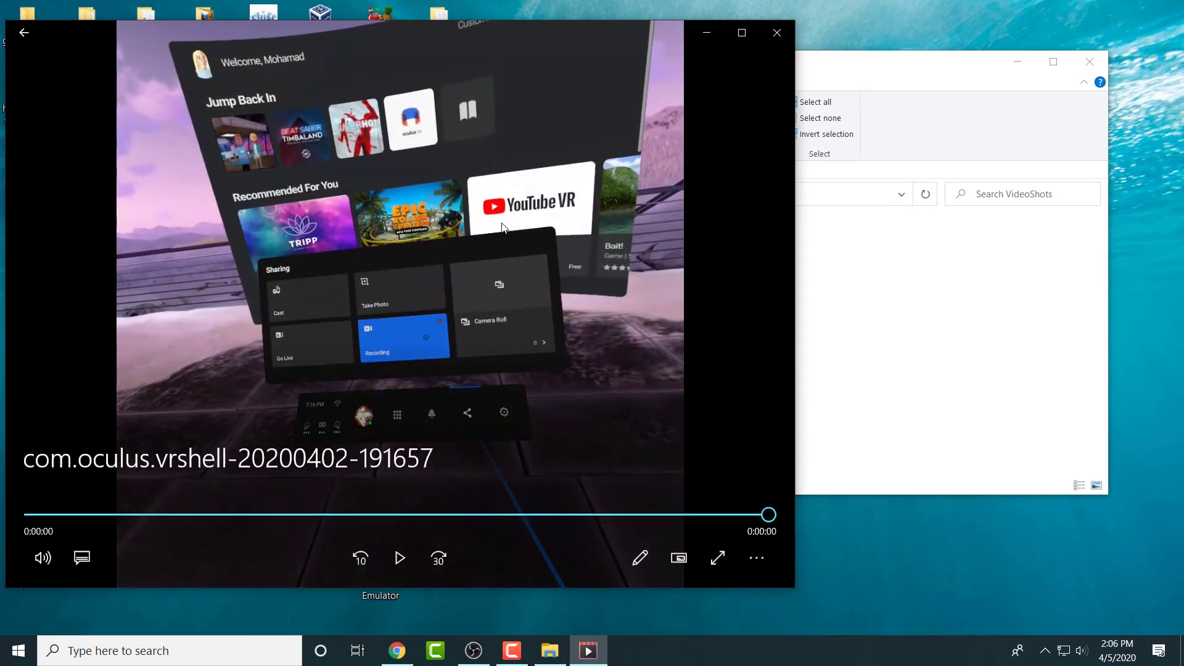
{"action": "left_click", "coordinate": [777, 33]}
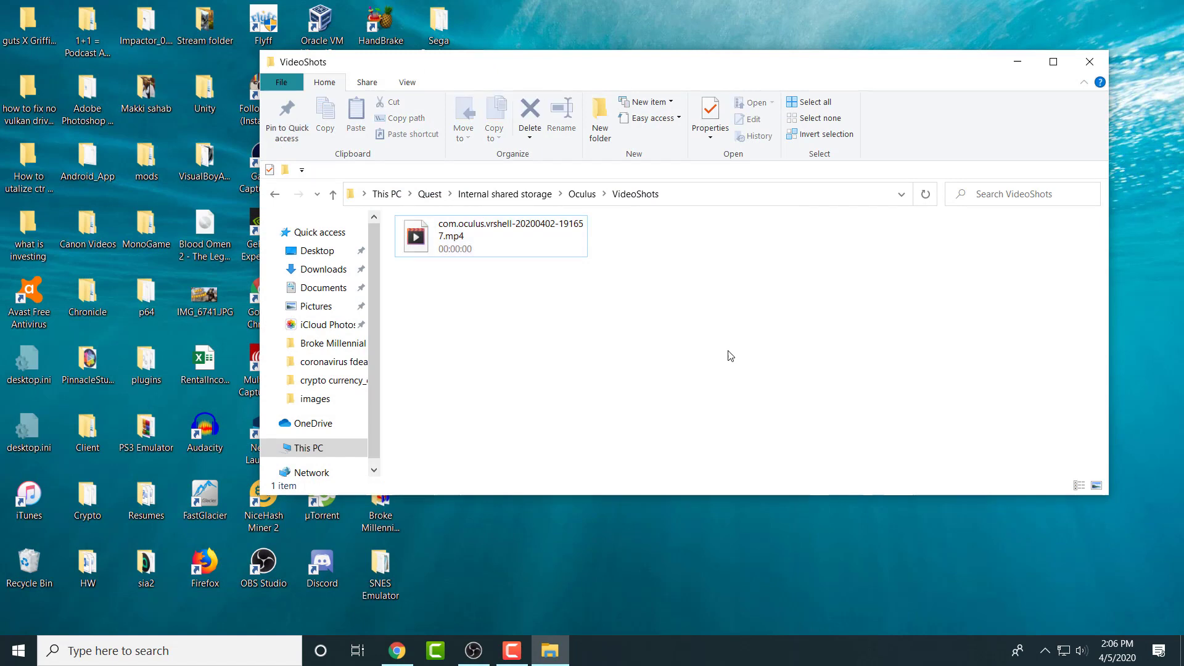